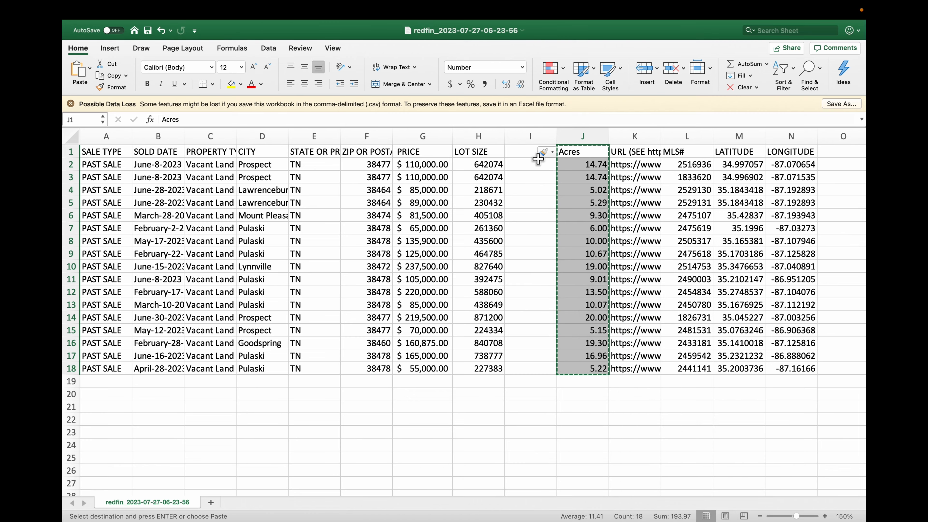
Step: Paste the copied Acres column into column I as values only
left_click(531, 151)
right_click(531, 151)
mouse_move(466, 116)
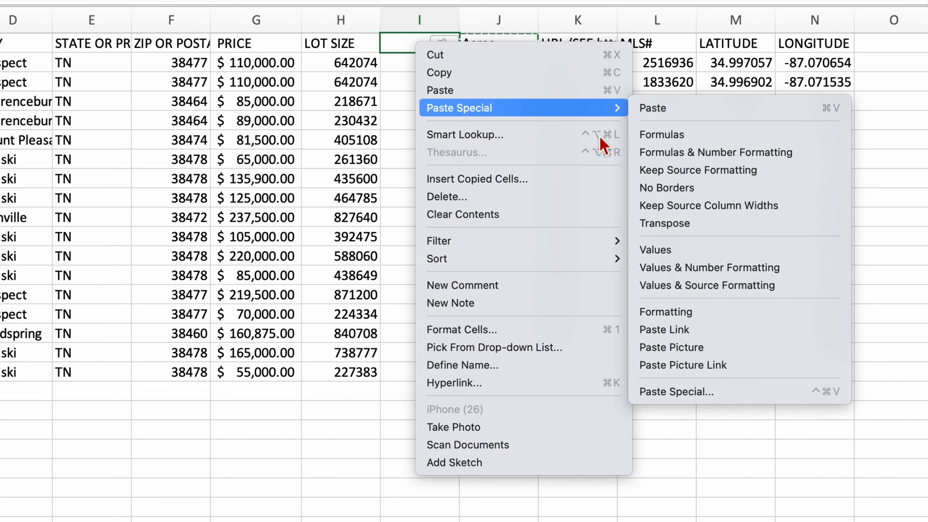
left_click(699, 250)
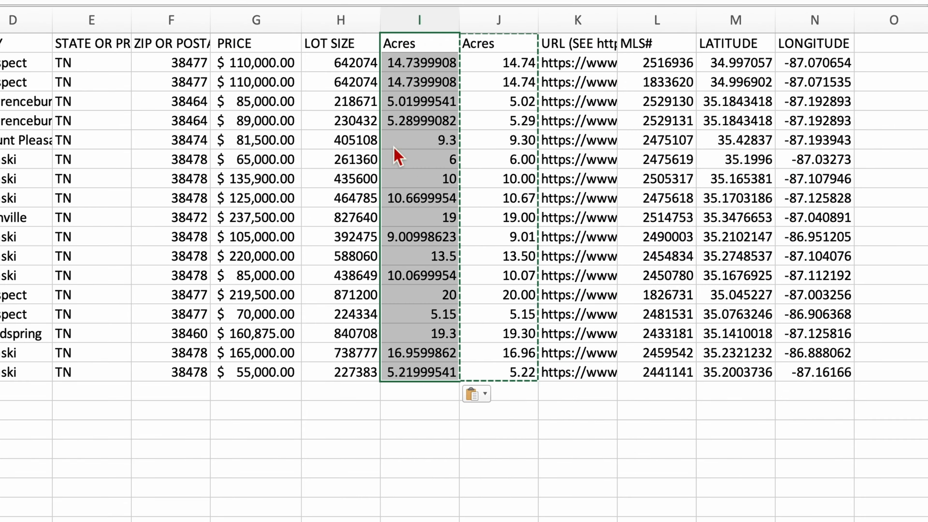
left_click(413, 102)
Step: Delete the LOT SIZE column and the original formula-based Acres column
left_click(353, 25)
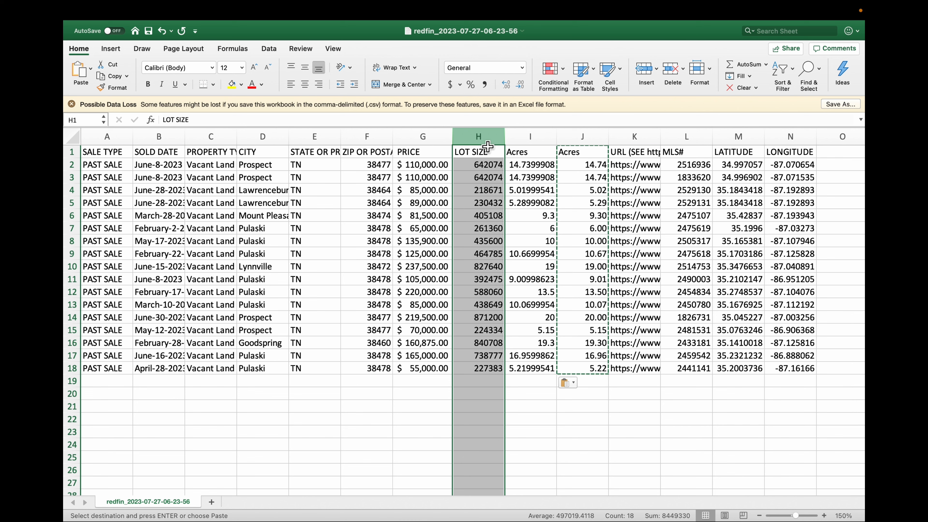
key("ctrl+minus")
left_click(520, 135)
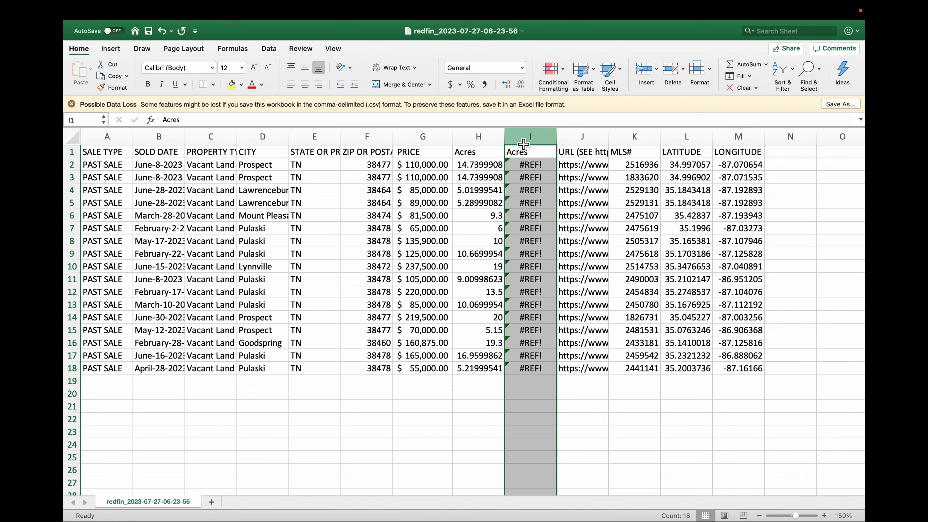
key("ctrl+minus")
Step: Format the remaining Acres column as Number
left_click(470, 169)
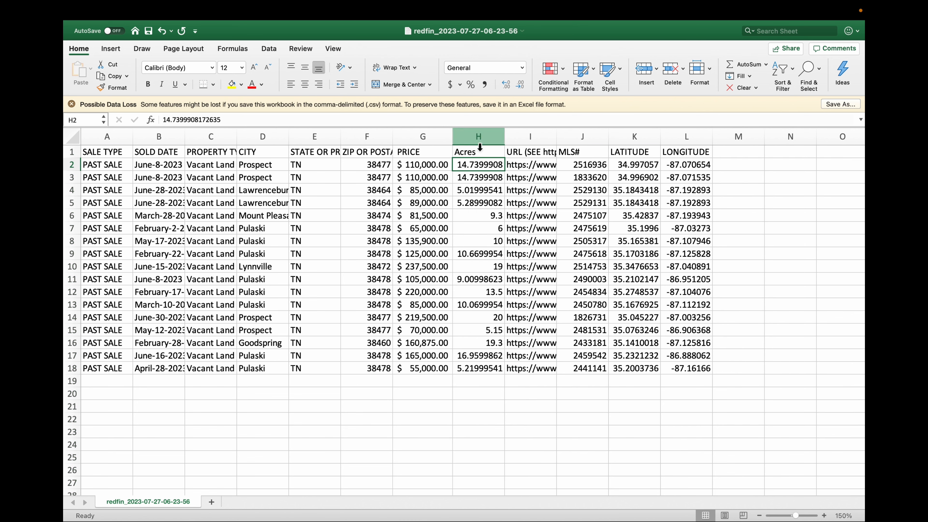
left_click(481, 142)
left_click(523, 68)
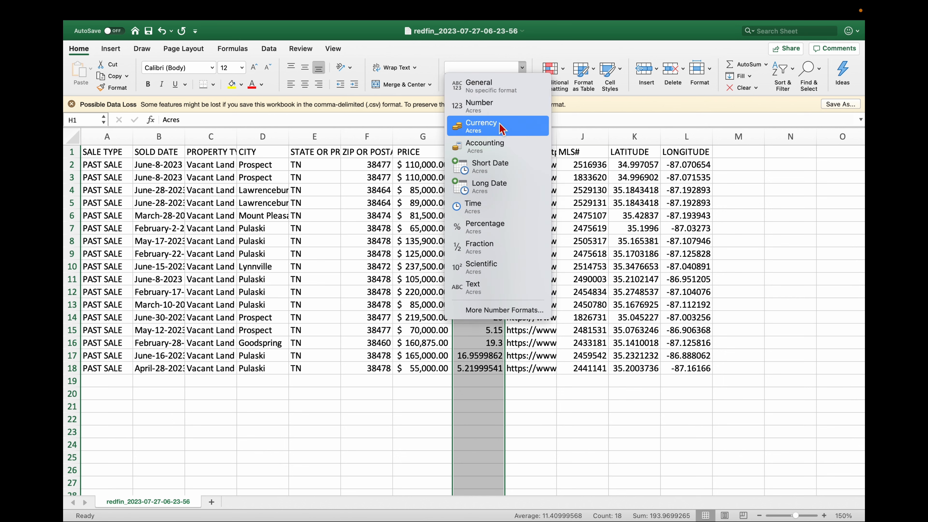
left_click(475, 108)
left_click(633, 271)
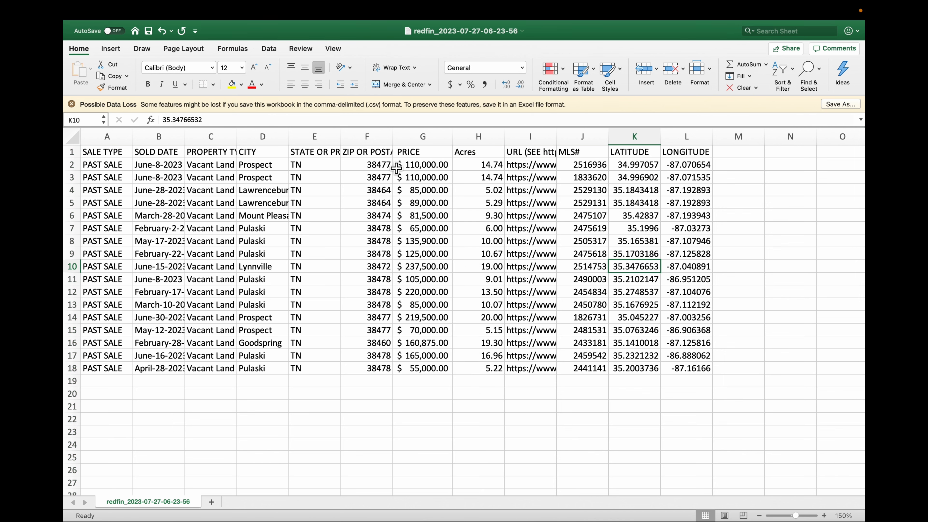
Step: Delete row 3, the duplicate Prospect sale dated June-8-2023
left_click_drag(158, 190, 158, 203)
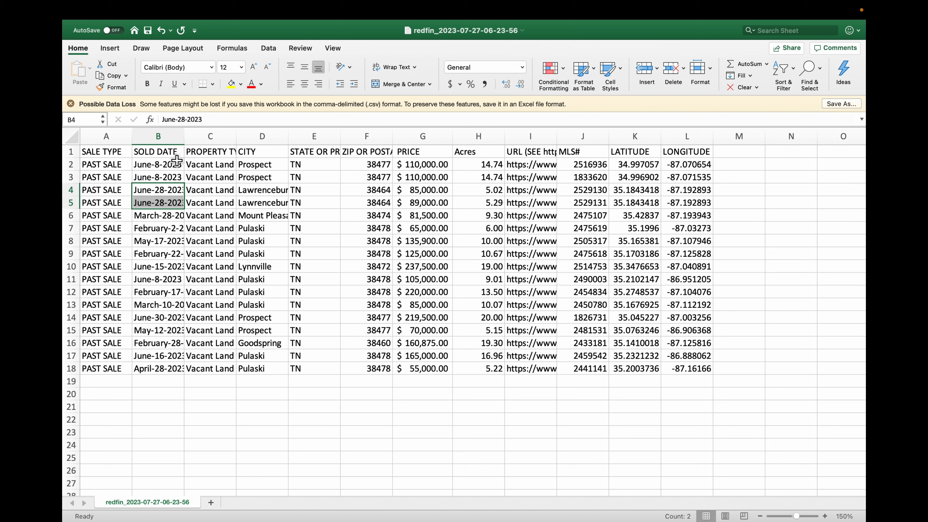
left_click(168, 176)
left_click_drag(169, 169, 172, 179)
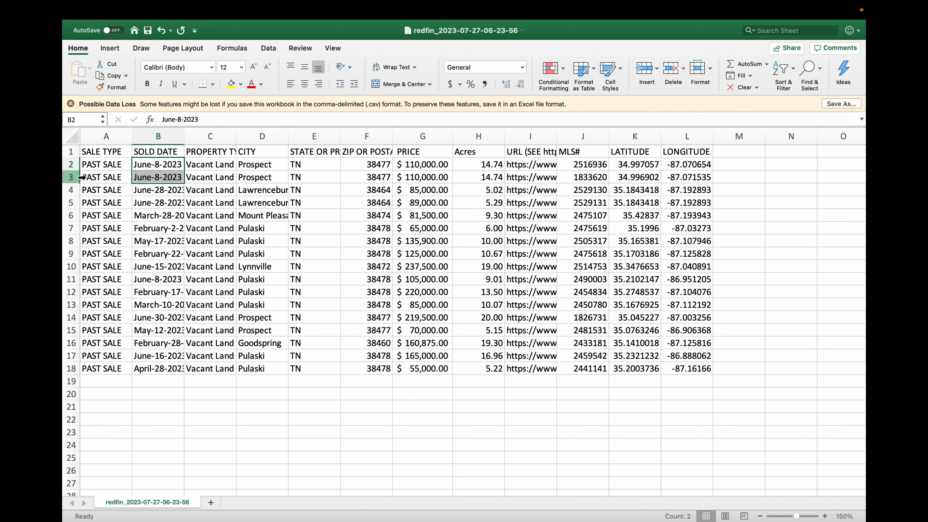
left_click(77, 178)
key("super+minus")
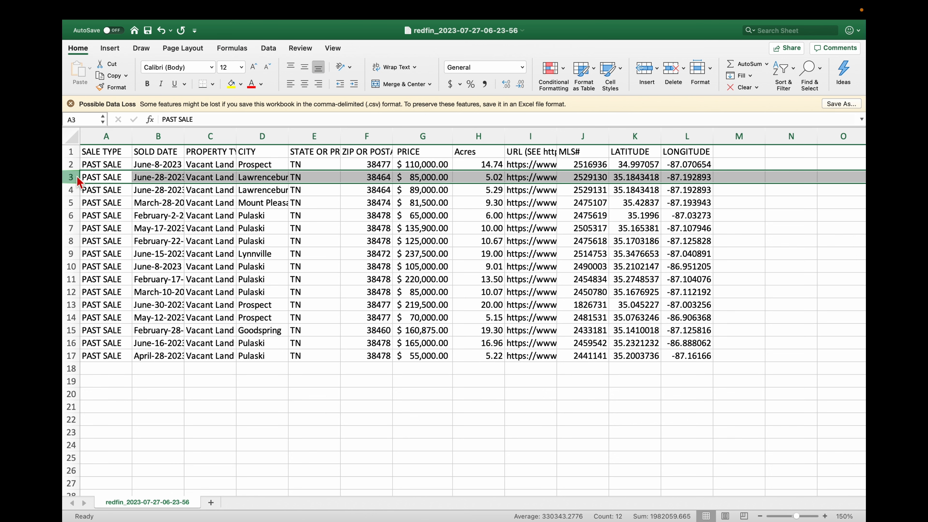
left_click(433, 412)
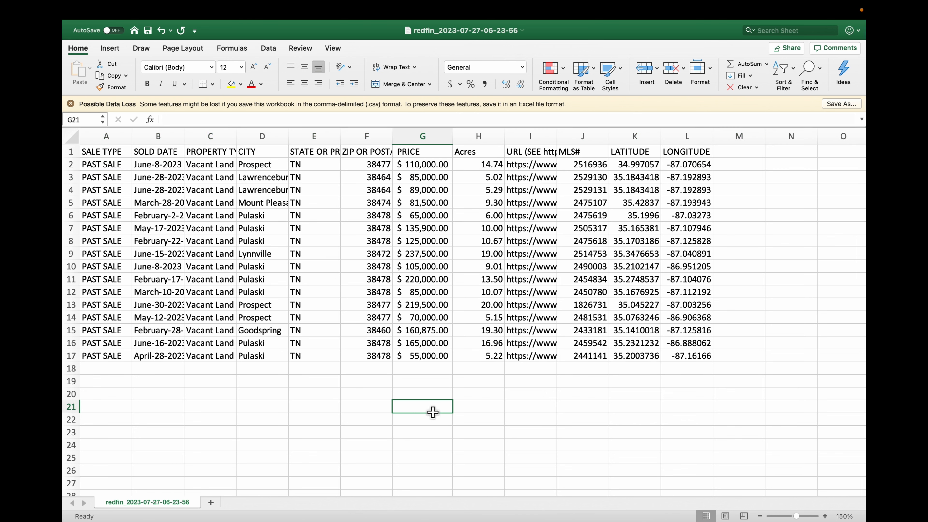
Step: Insert a new column before Acres and enter the header Price/acre in H1
left_click(484, 137)
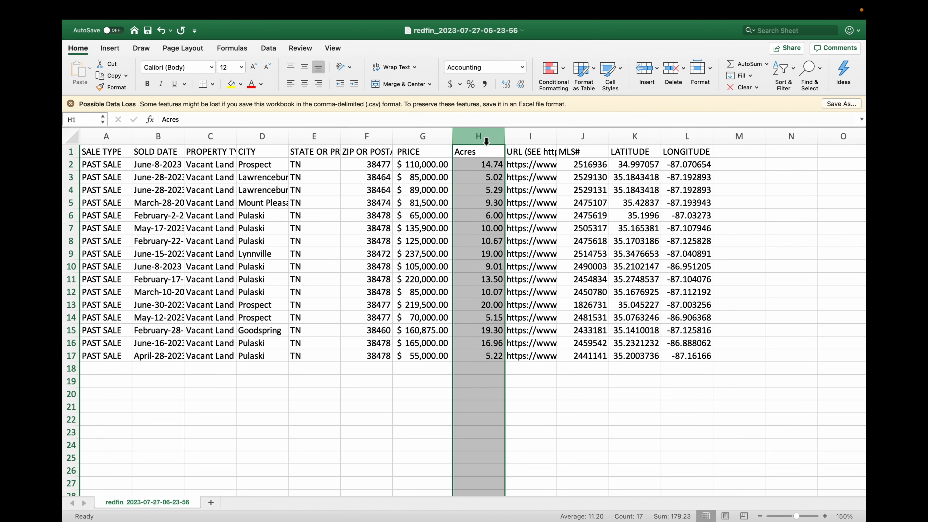
right_click(483, 136)
left_click(500, 195)
left_click(482, 165)
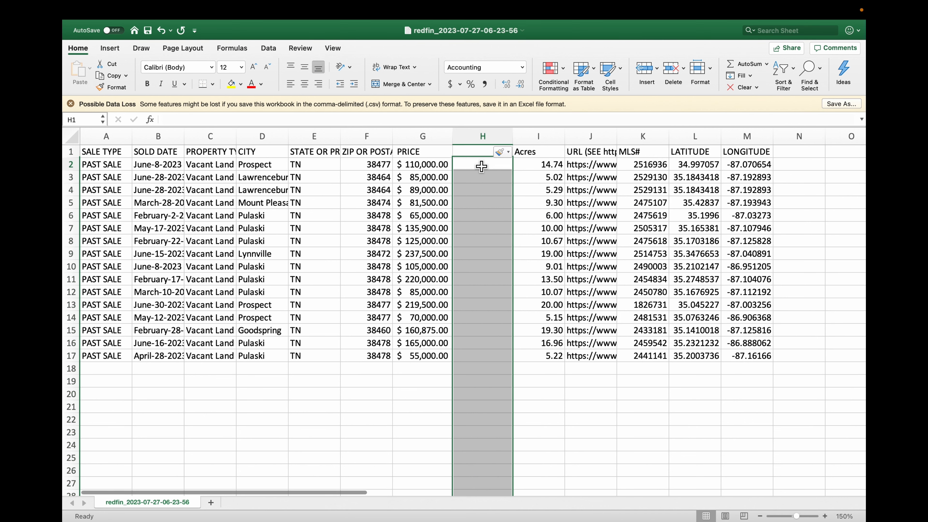
left_click(472, 150)
type("Pr")
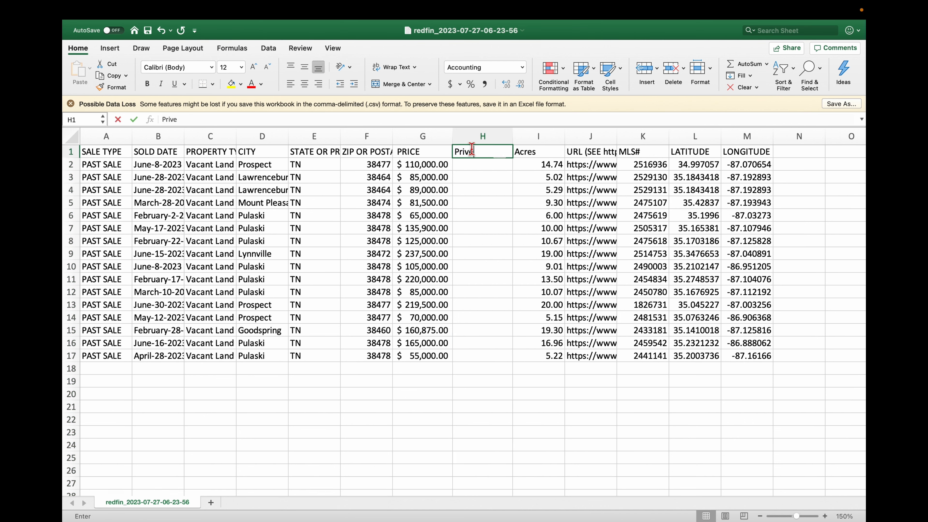
type("ive")
key("BackSpace")
key("BackSpace")
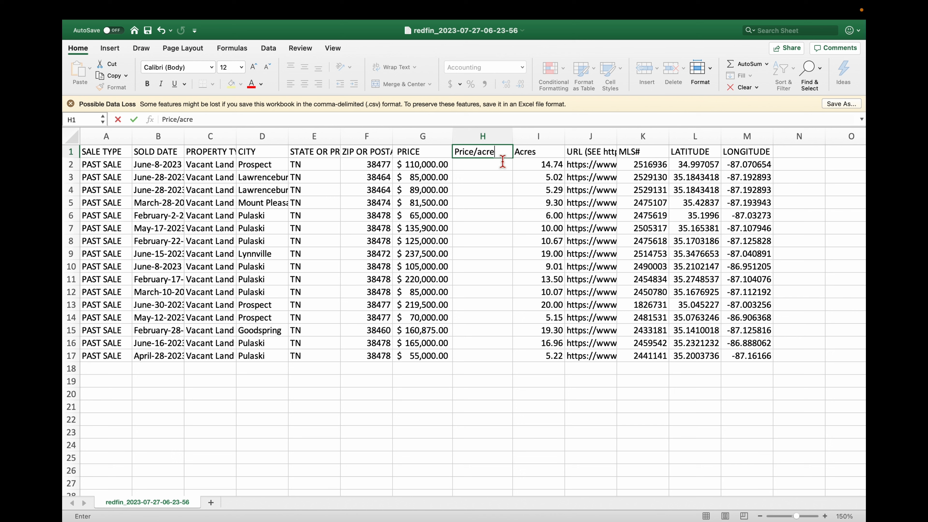
key("Return")
Step: Enter =G2/I2 in H2 to calculate price per acre and fill the formula down to row 17
type("=")
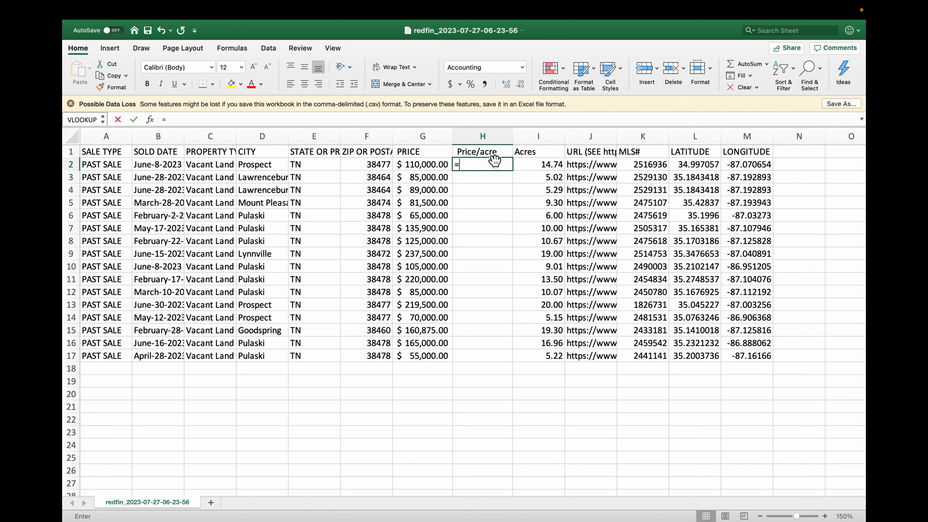
type("G2/")
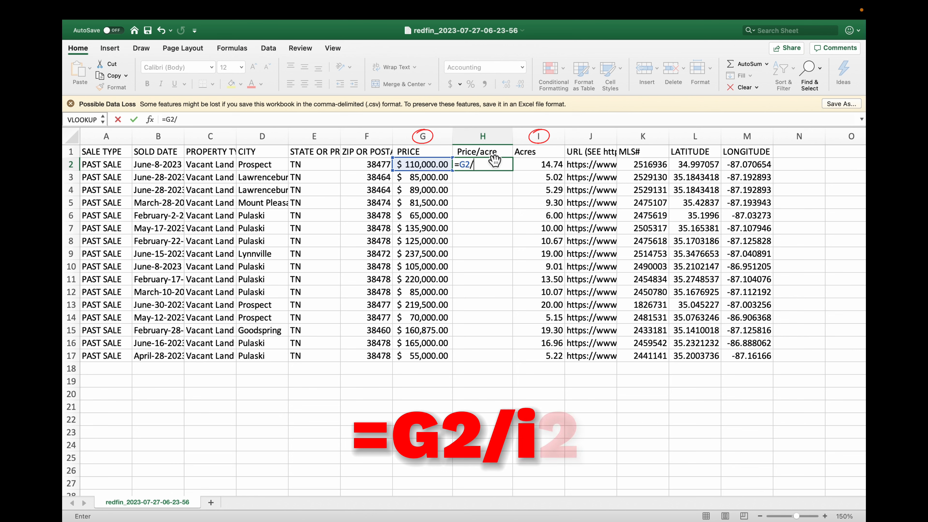
left_click(527, 165)
key("Return")
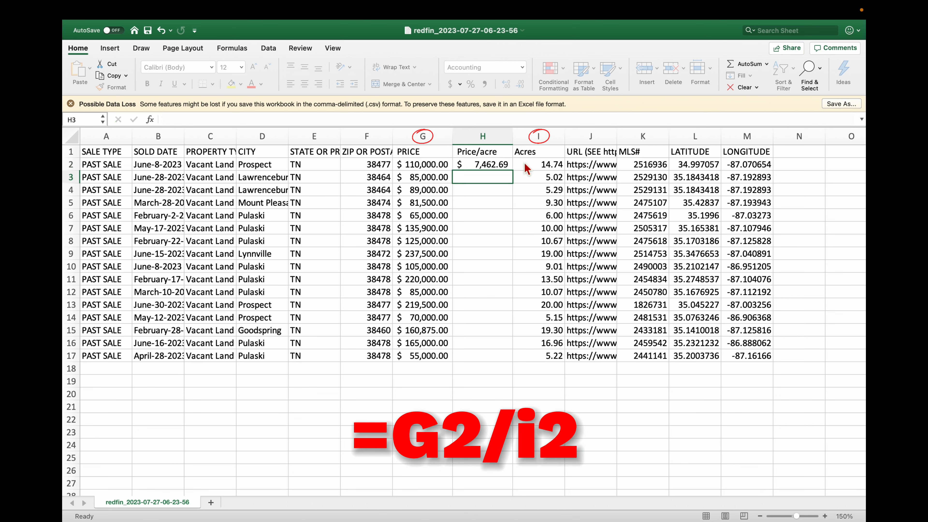
left_click(497, 167)
left_click_drag(515, 174, 528, 360)
left_click_drag(585, 395, 584, 406)
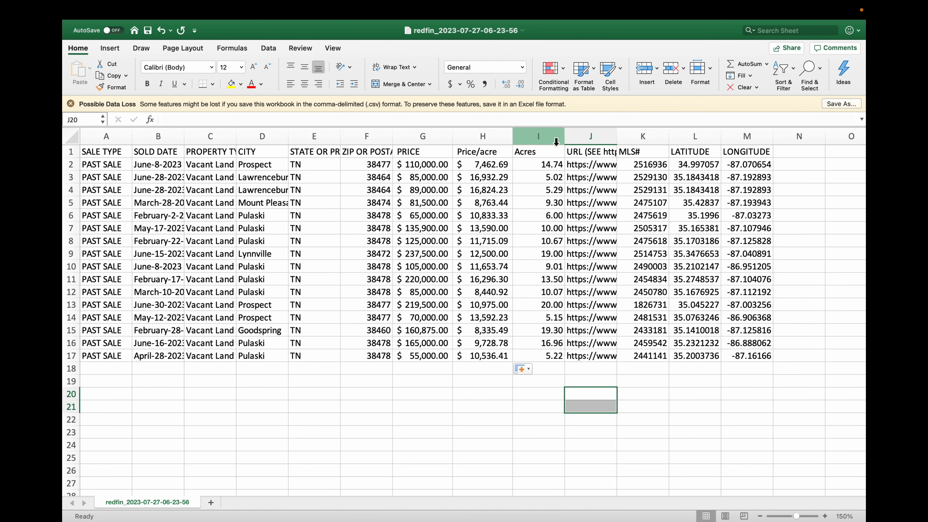
left_click(540, 136)
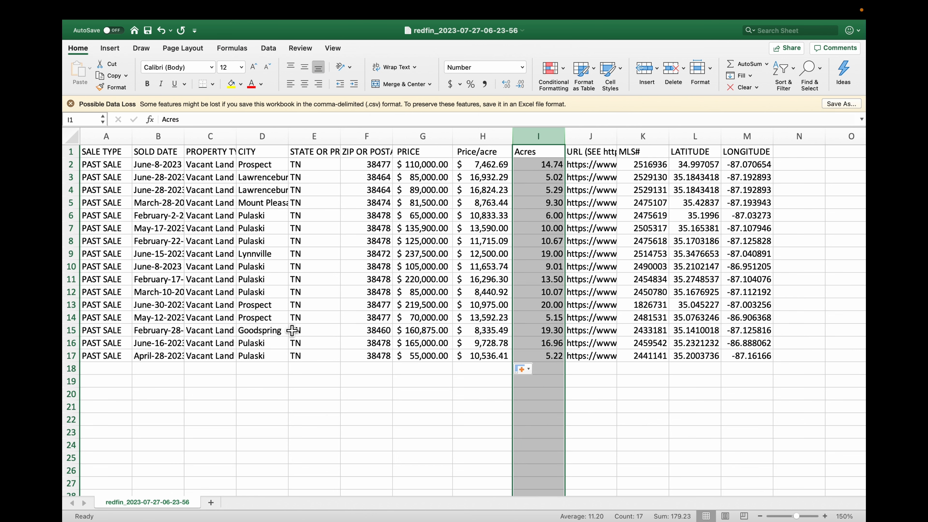
left_click(349, 345)
left_click(185, 30)
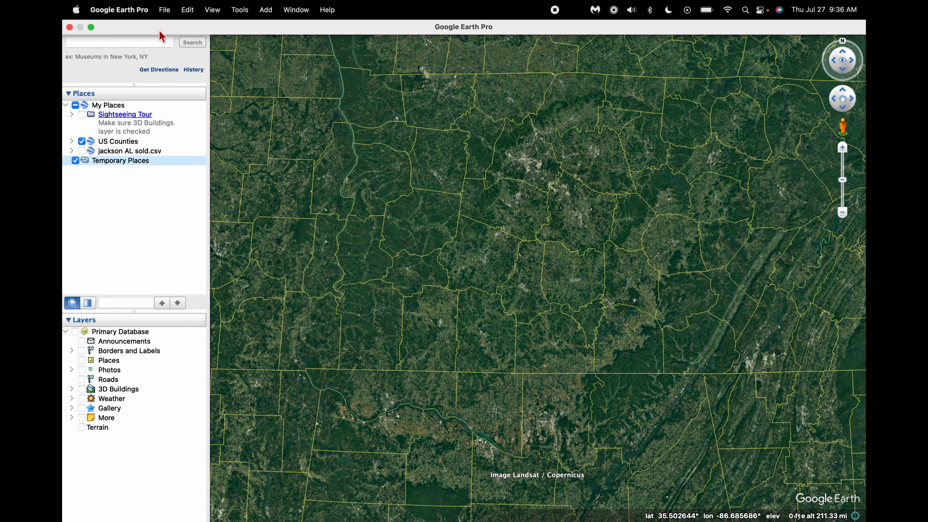
left_click(165, 10)
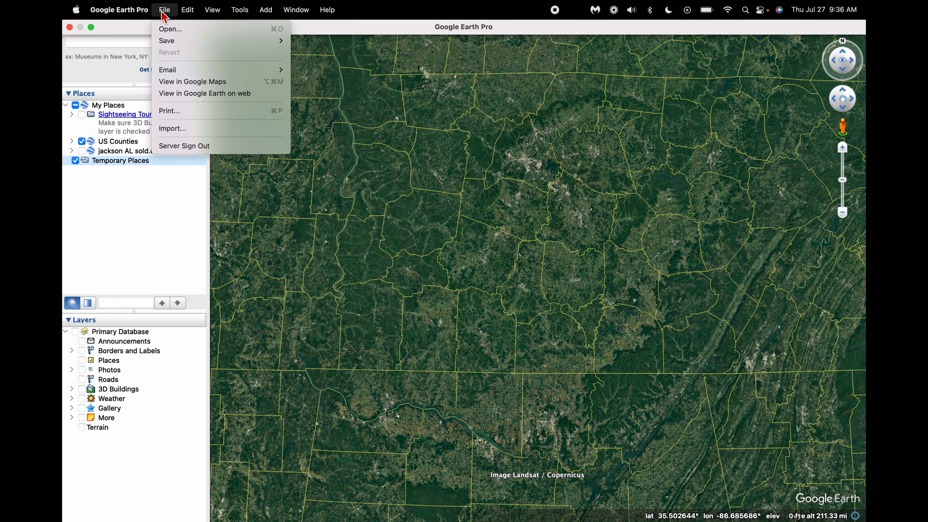
left_click(188, 131)
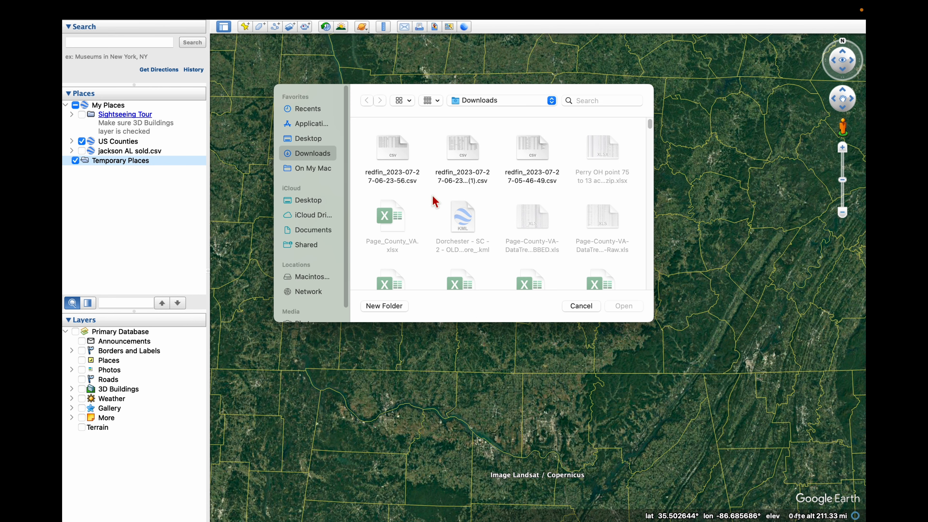
left_click(392, 144)
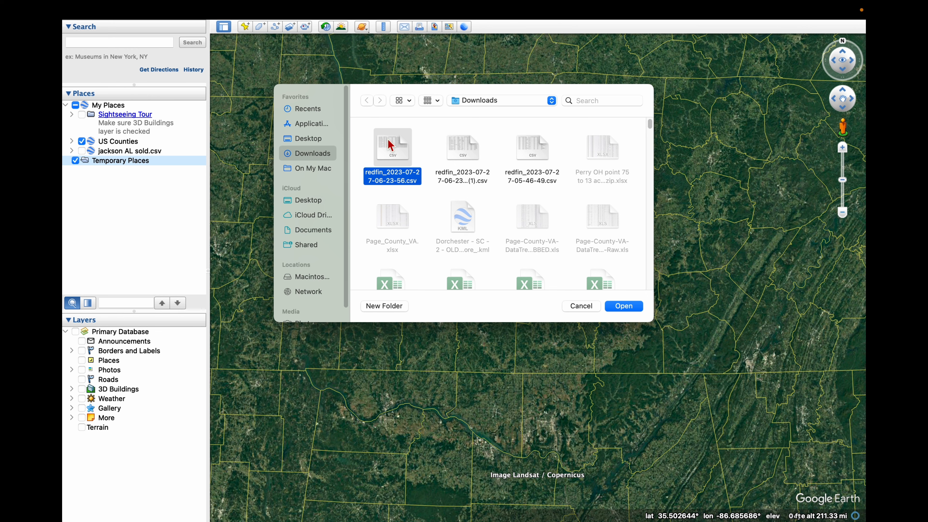
double_click(390, 145)
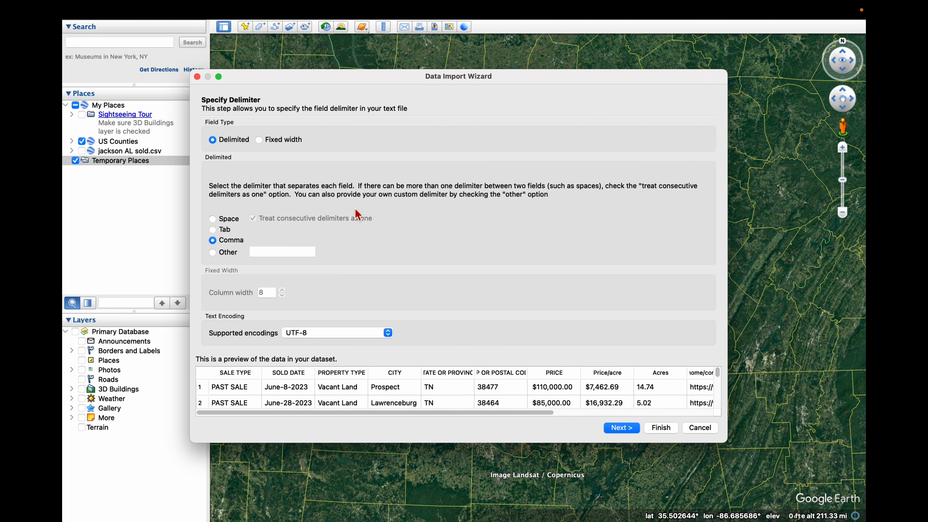
Step: Complete the data import with comma delimiters, LATITUDE and LONGITUDE as the coordinate fields, and the proposed field types
left_click(624, 431)
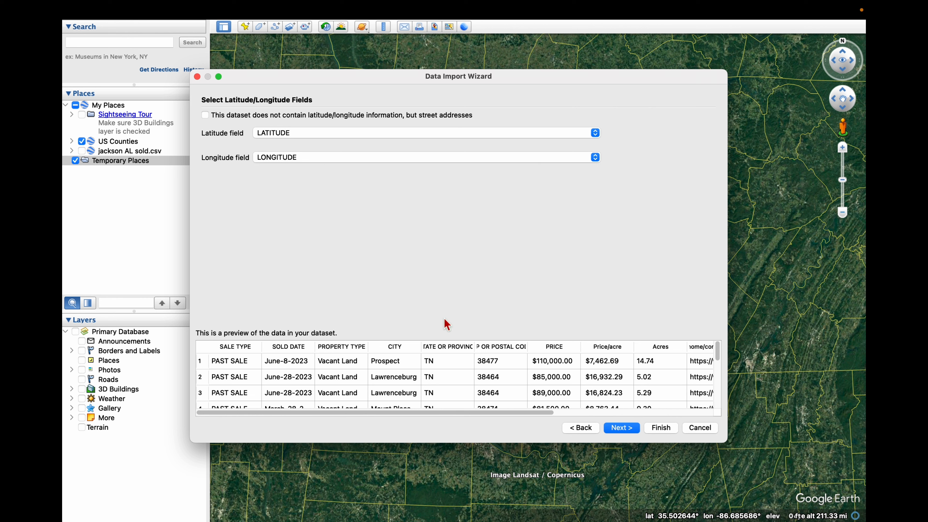
left_click(623, 429)
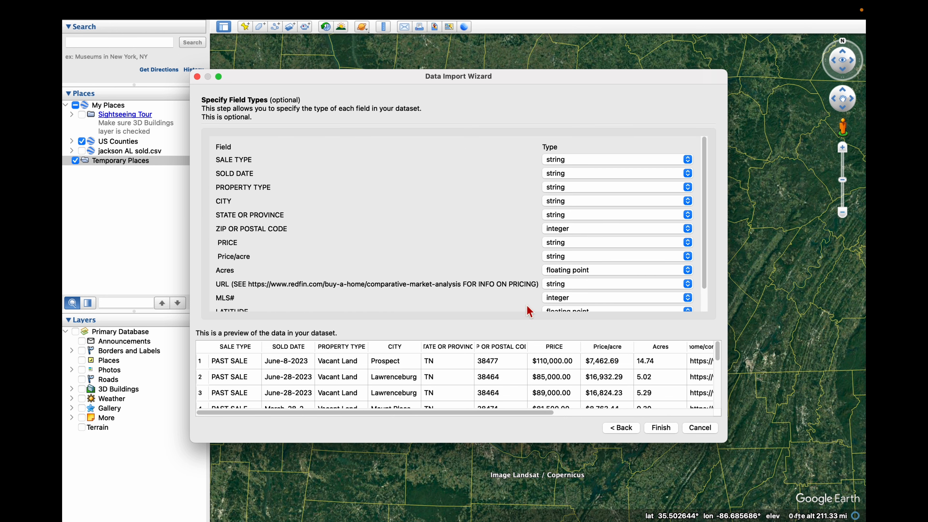
scroll(395, 247, "down", 2)
scroll(397, 176, "up", 2)
scroll(400, 184, "down", 2)
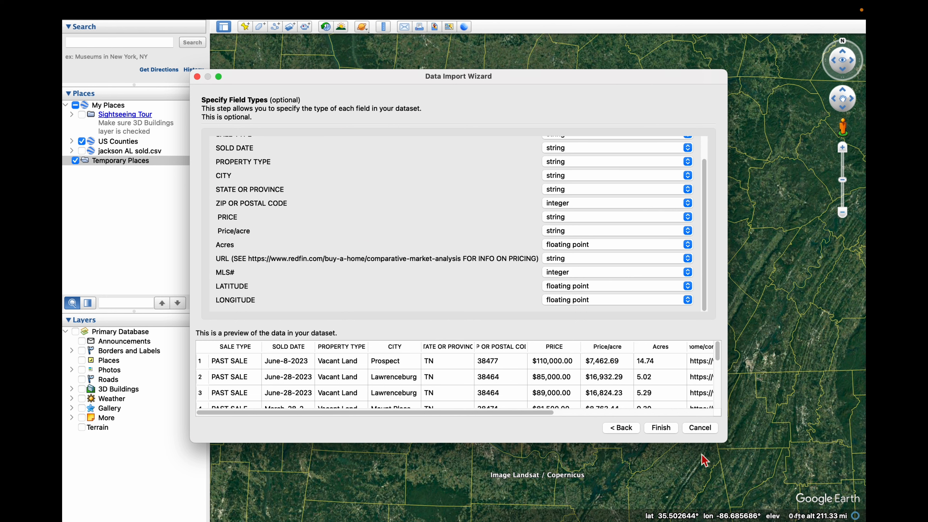
left_click(662, 435)
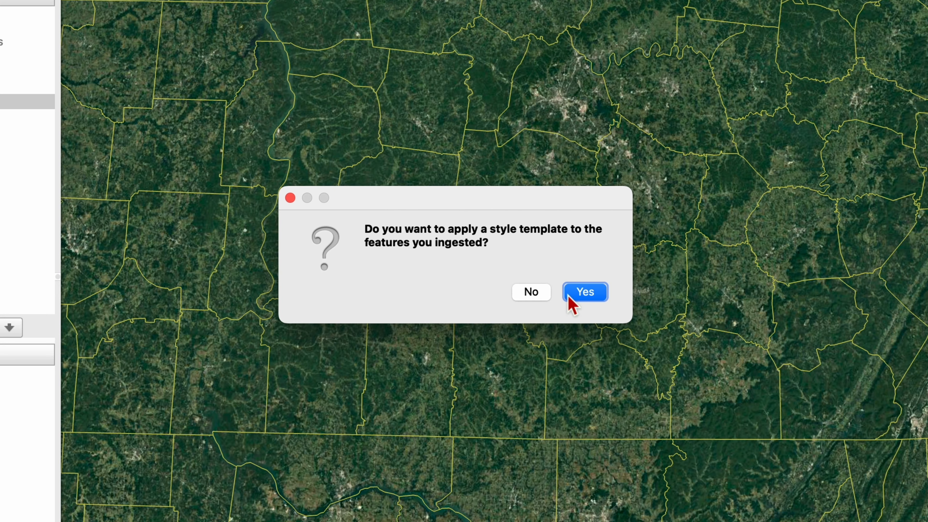
Step: Apply a new style template to the imported features and use the pink pushpin icon for all of them
left_click(574, 292)
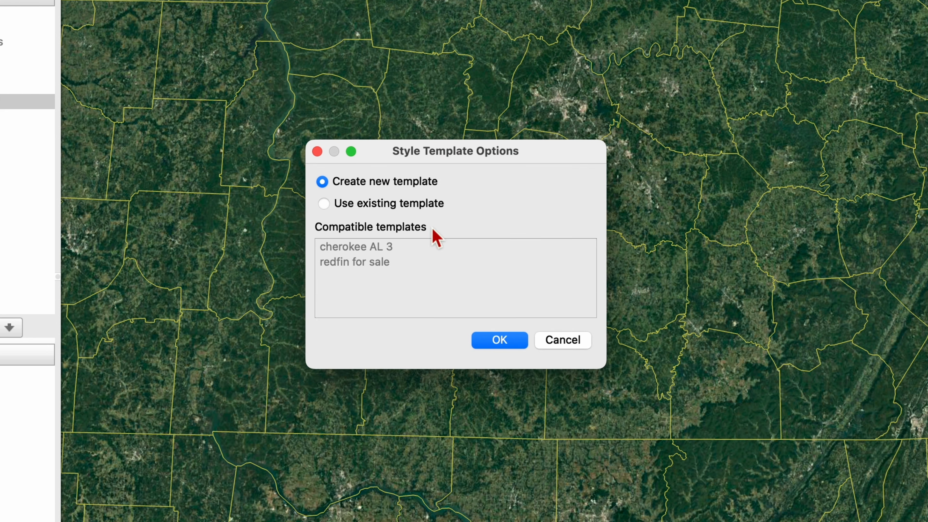
left_click(491, 340)
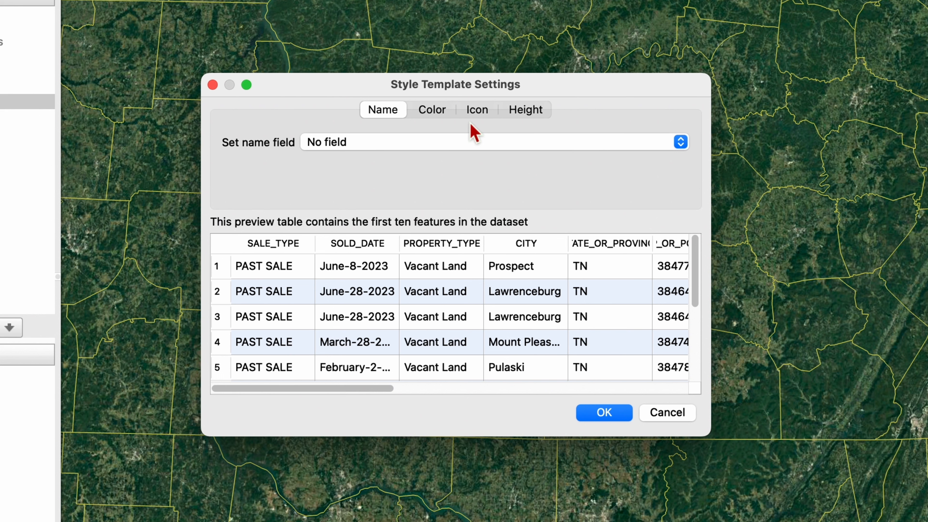
left_click(479, 110)
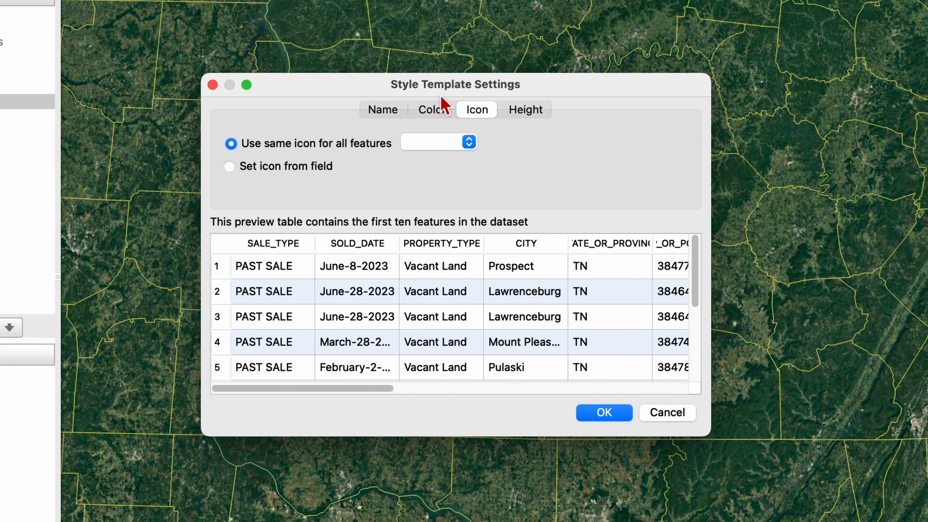
left_click(421, 143)
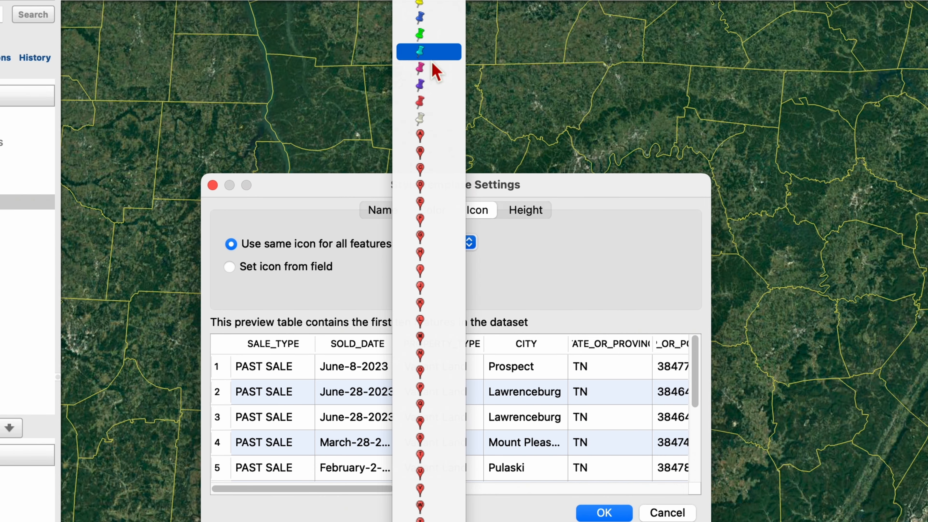
left_click(433, 68)
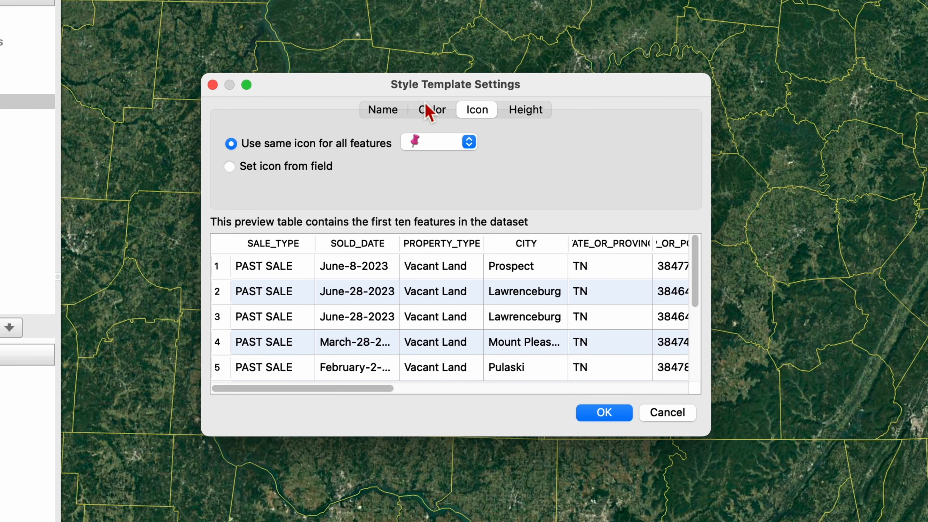
left_click(433, 211)
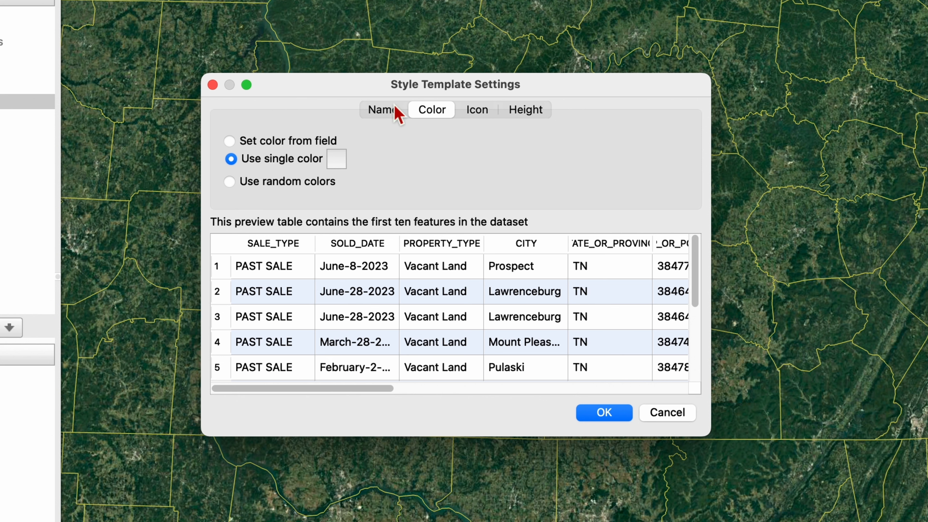
left_click(393, 113)
left_click(371, 143)
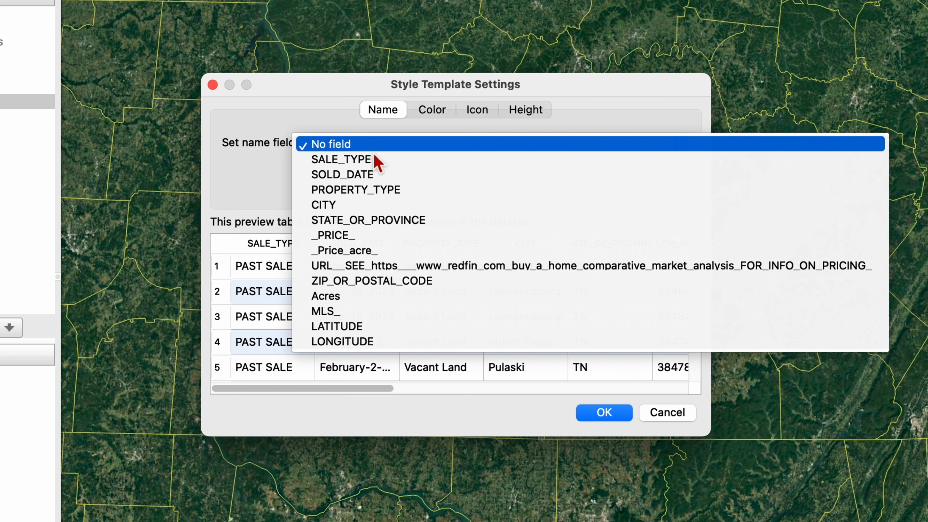
left_click(373, 251)
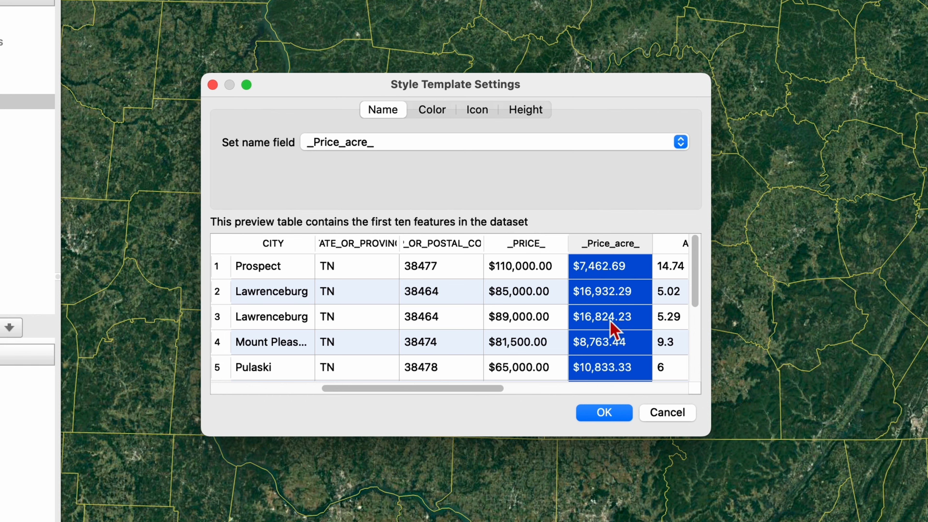
left_click(604, 412)
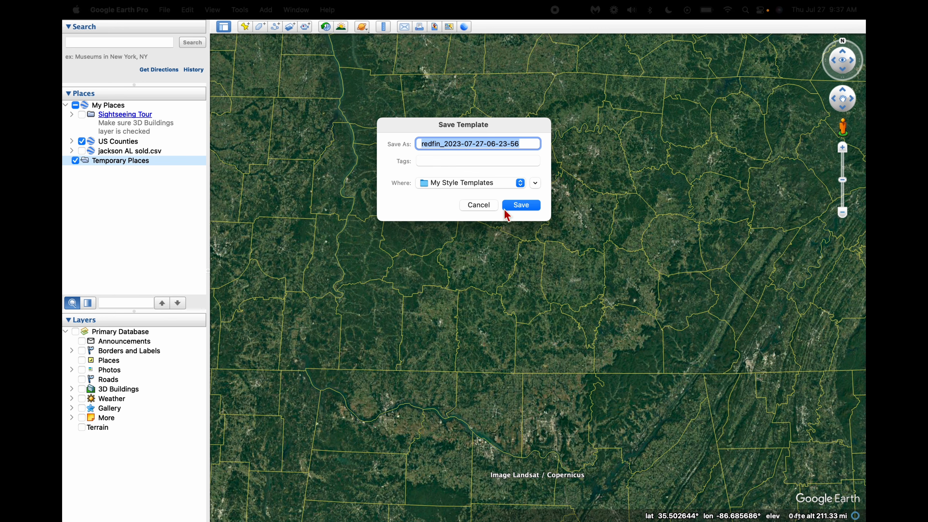
left_click(521, 205)
scroll(468, 329, "down", 3)
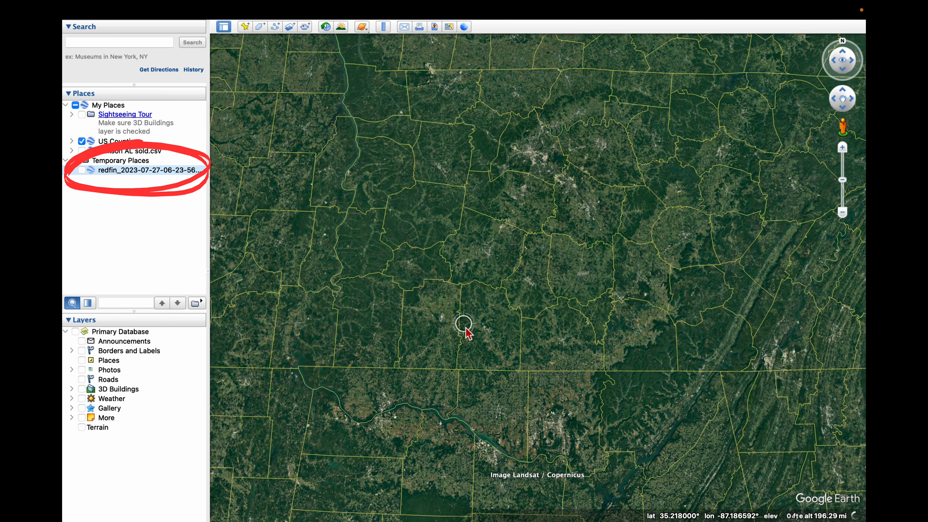
left_click(82, 170)
scroll(472, 343, "up", 3)
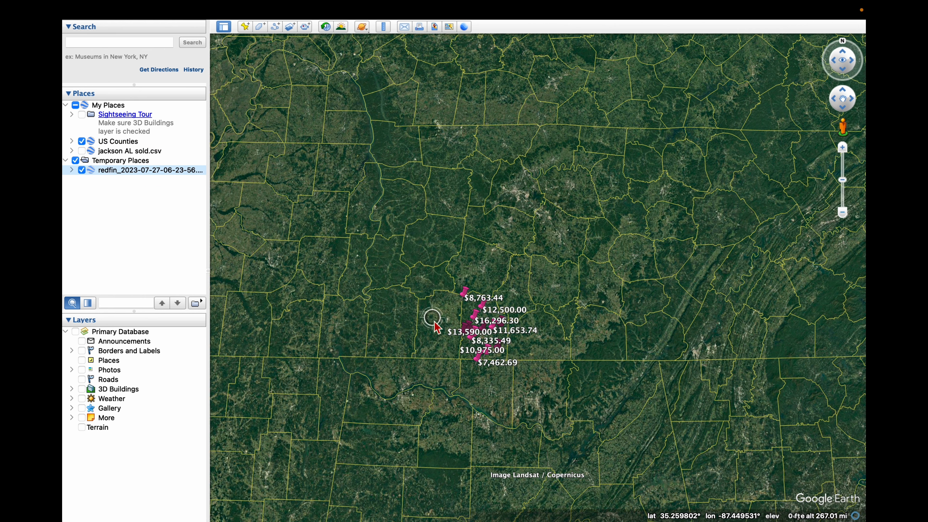
scroll(471, 338, "up", 10)
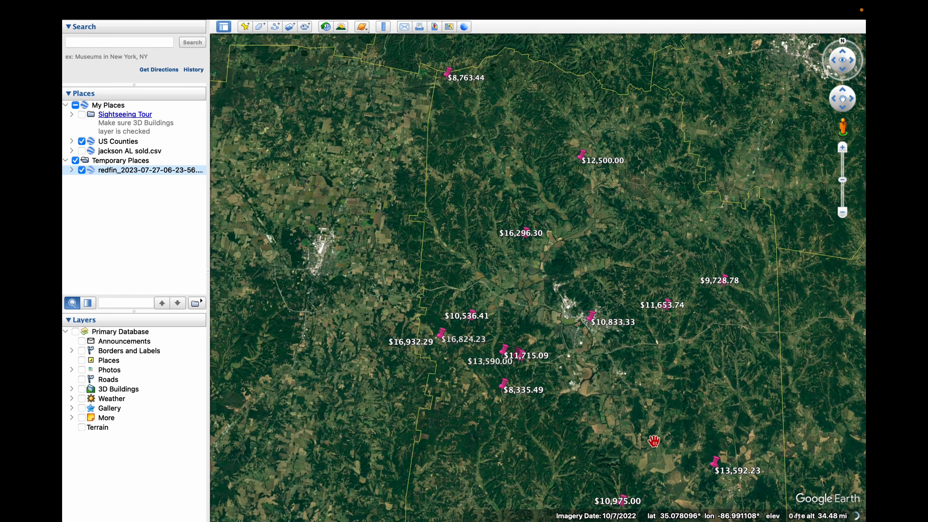
Step: Inspect the sale details of the $13,592.23 placemark, highlighting its price per acre and acreage, and close the balloon
left_click_drag(652, 406, 644, 396)
scroll(583, 317, "down", 2)
scroll(568, 342, "down", 2)
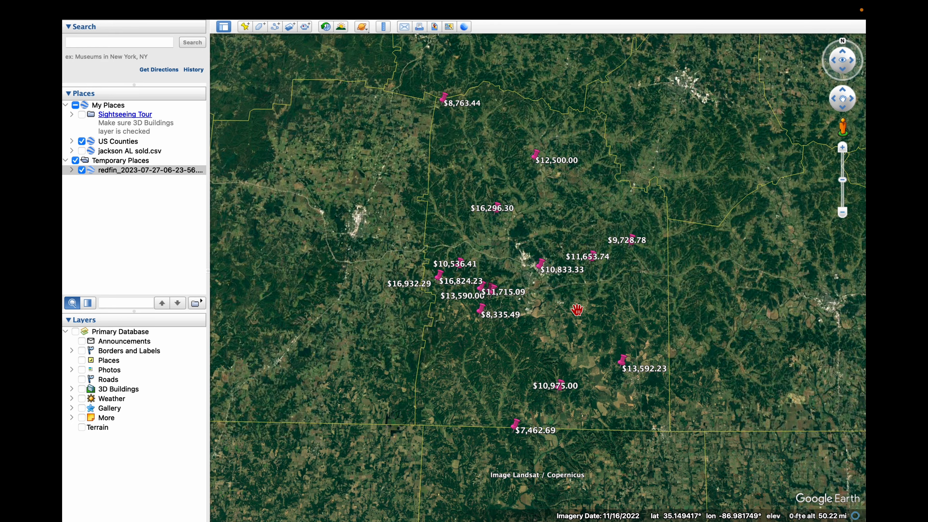
scroll(572, 309, "up", 3)
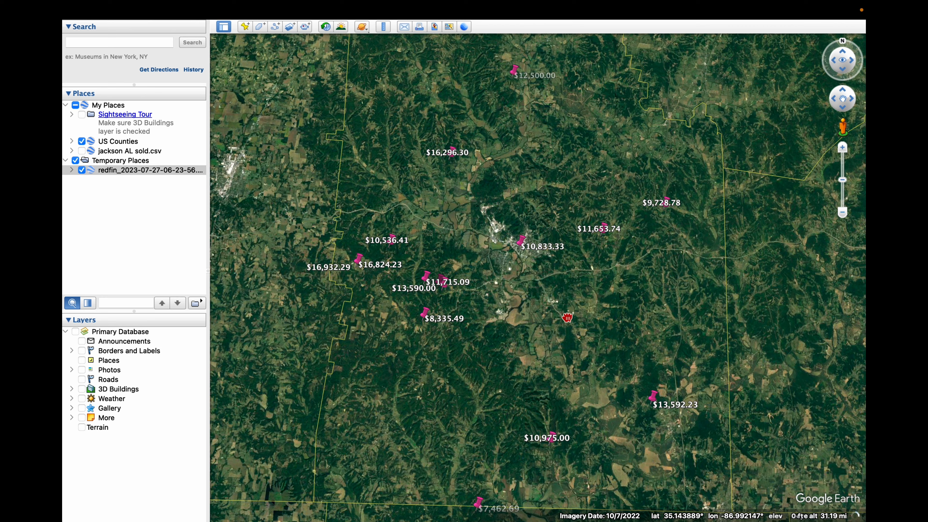
left_click_drag(567, 318, 572, 279)
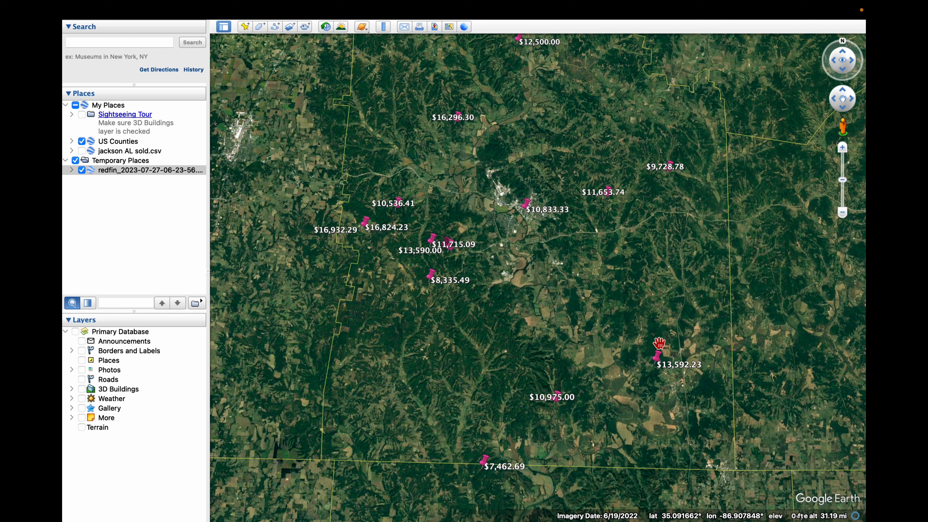
left_click(657, 358)
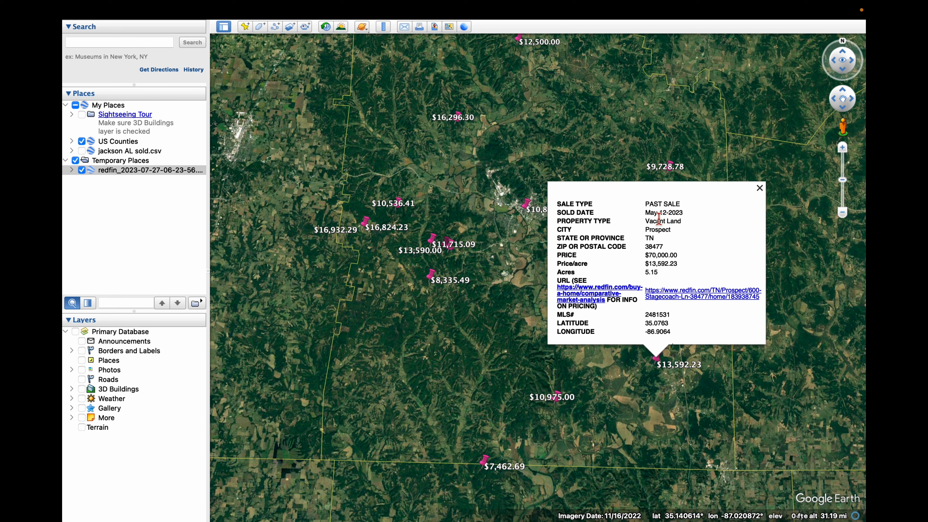
left_click_drag(678, 256, 625, 264)
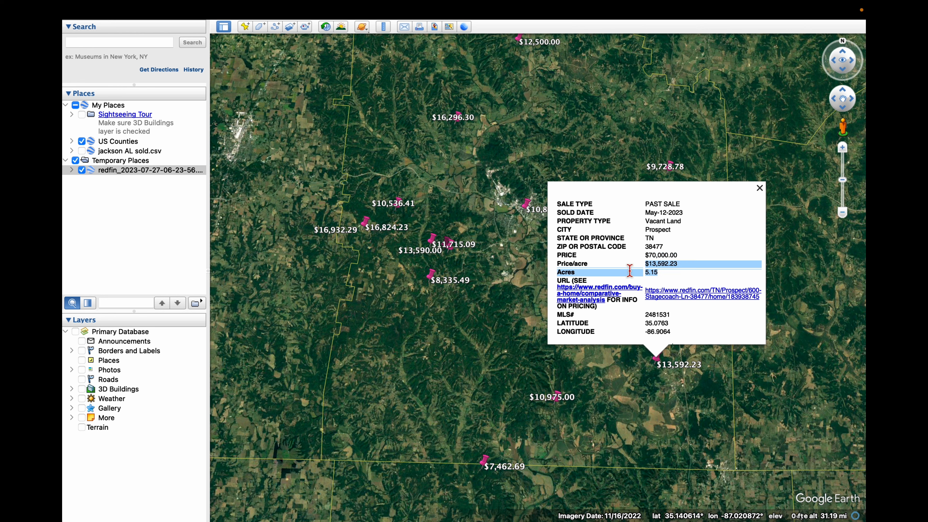
left_click(420, 341)
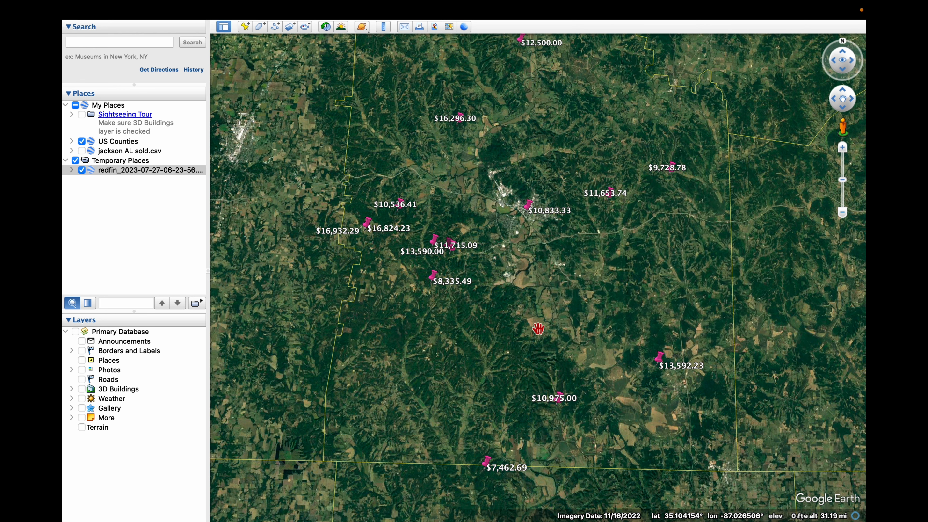
Step: Open the Redfin listing page linked in the $13,592.23 placemark's details and look it over
left_click_drag(515, 293, 478, 324)
scroll(486, 318, "down", 3)
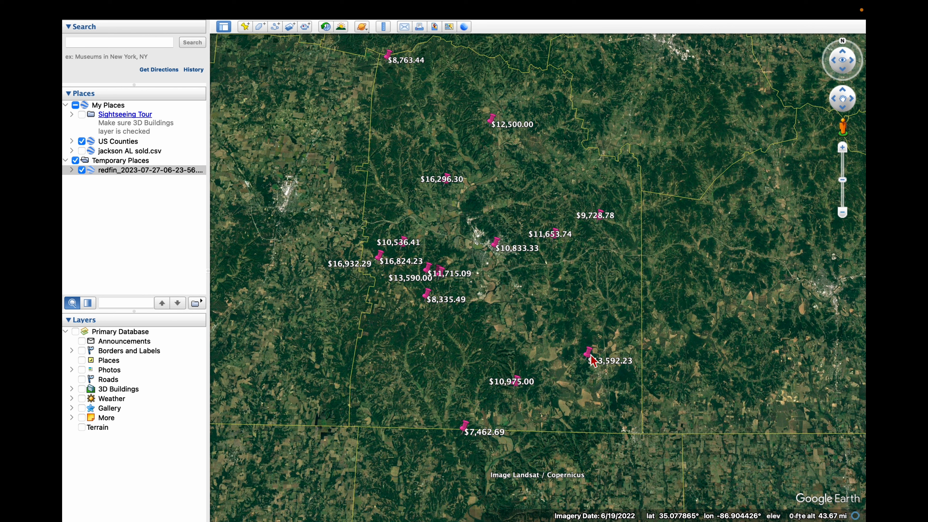
left_click(601, 358)
left_click(638, 295)
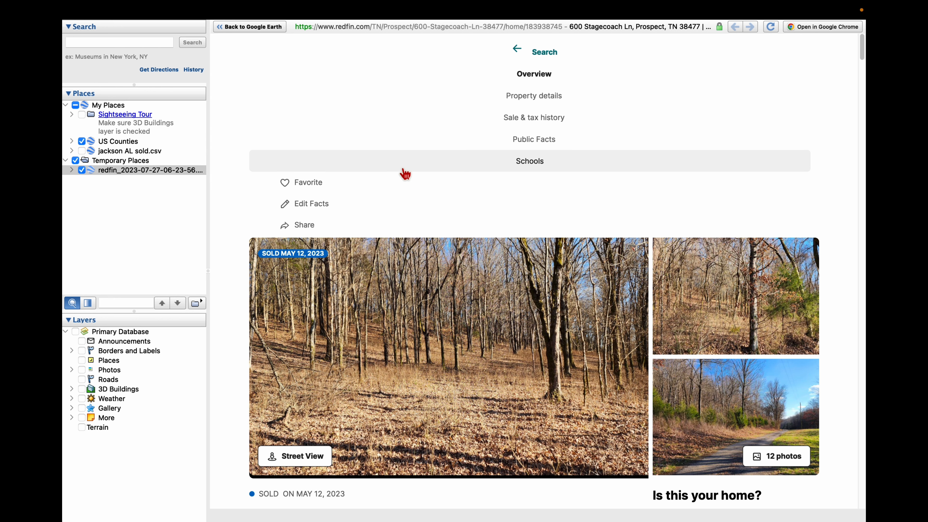
scroll(481, 323, "down", 2)
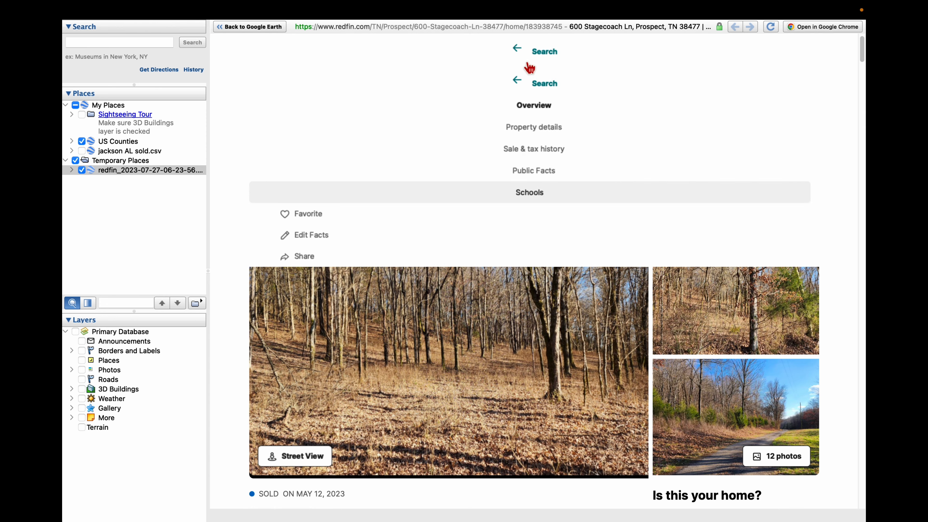
left_click(519, 51)
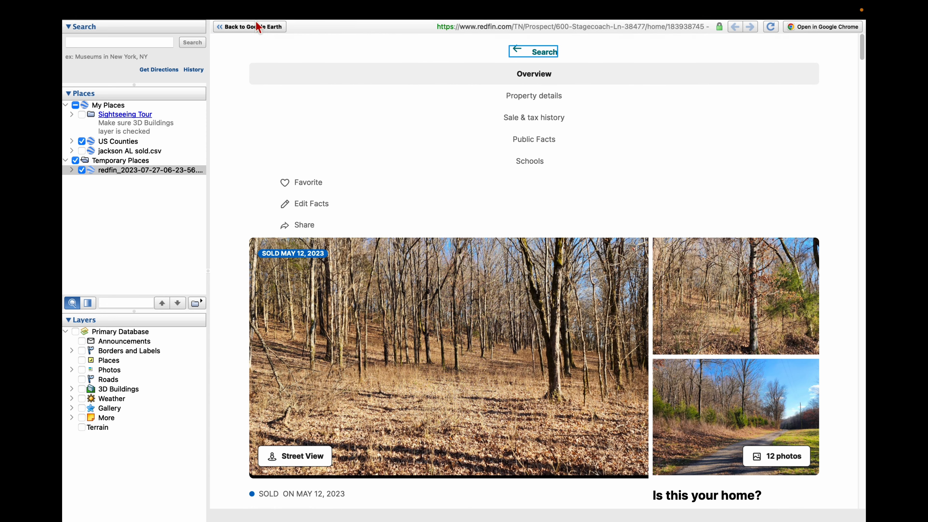